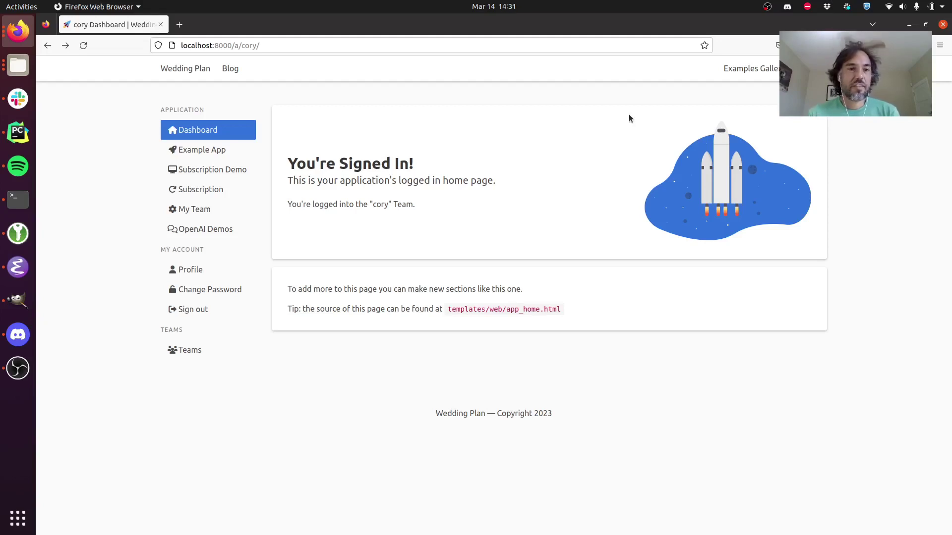
click(236, 232)
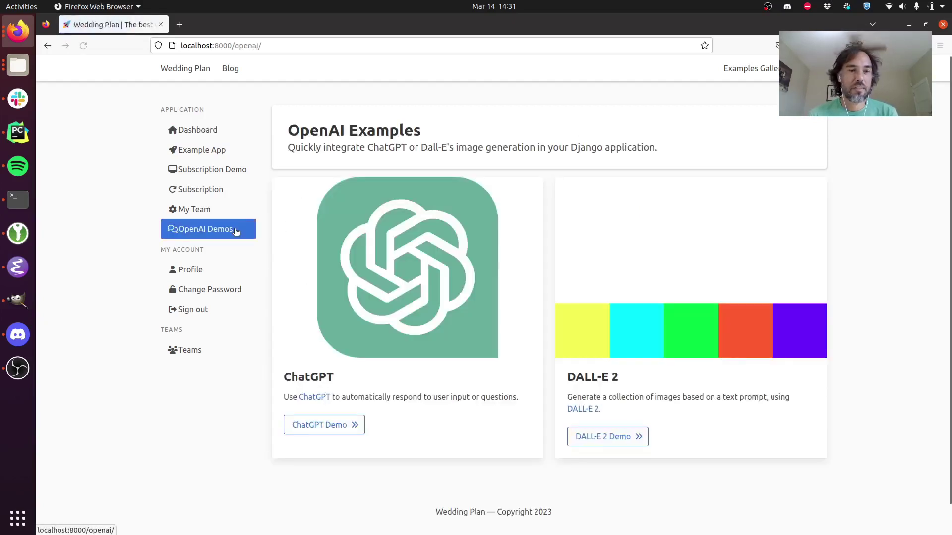
scroll(295, 232, down, 1)
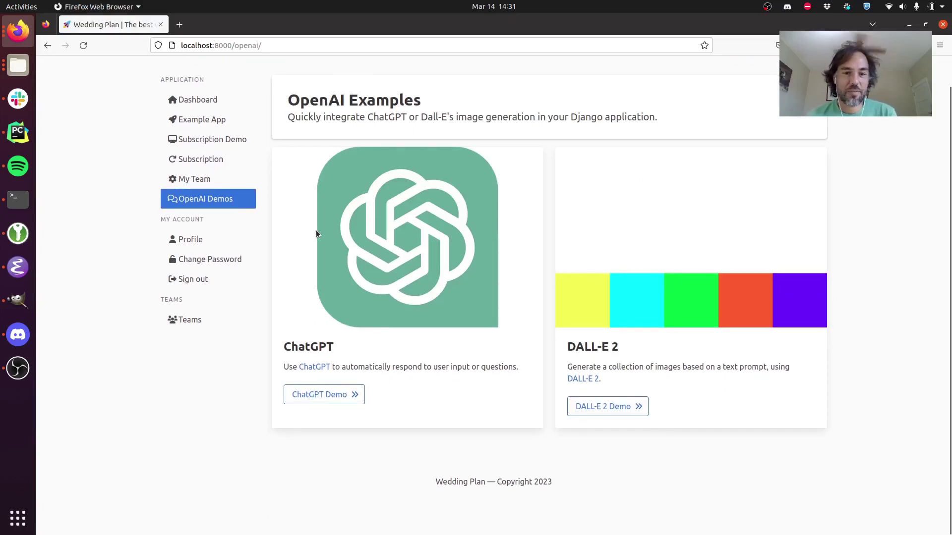
scroll(468, 276, up, 1)
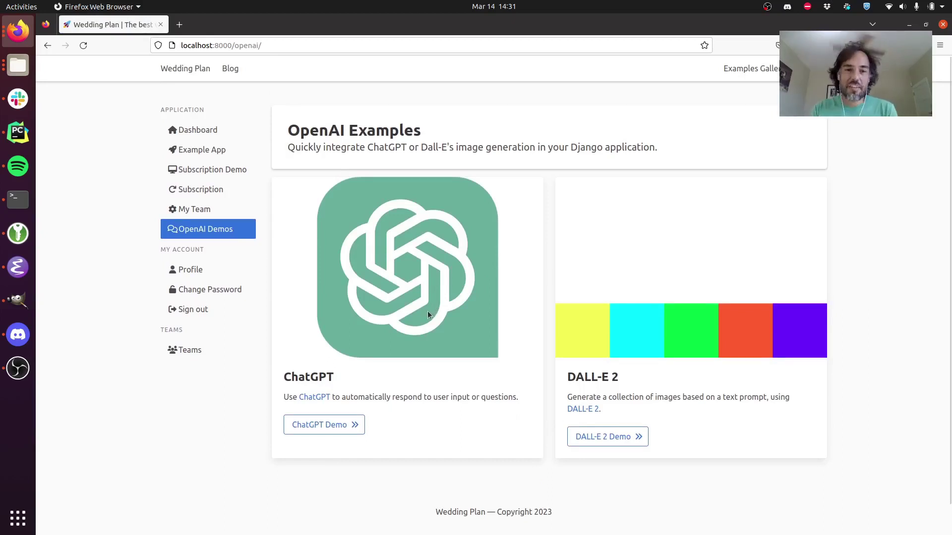
- Go to the ChatGPT Example App from the OpenAI demos list
click(311, 428)
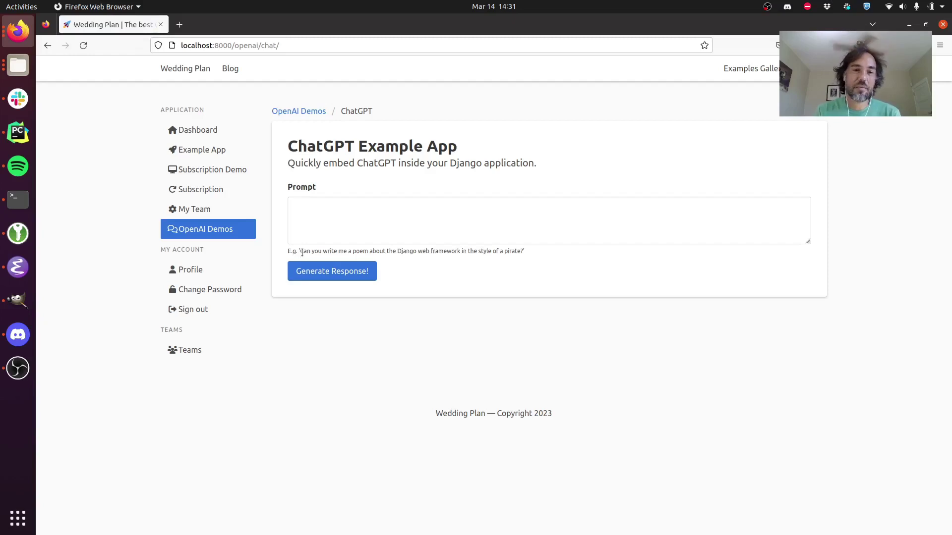
- Copy the example hint asking for a pirate-style poem about Django
triple_click(302, 253)
click(301, 253)
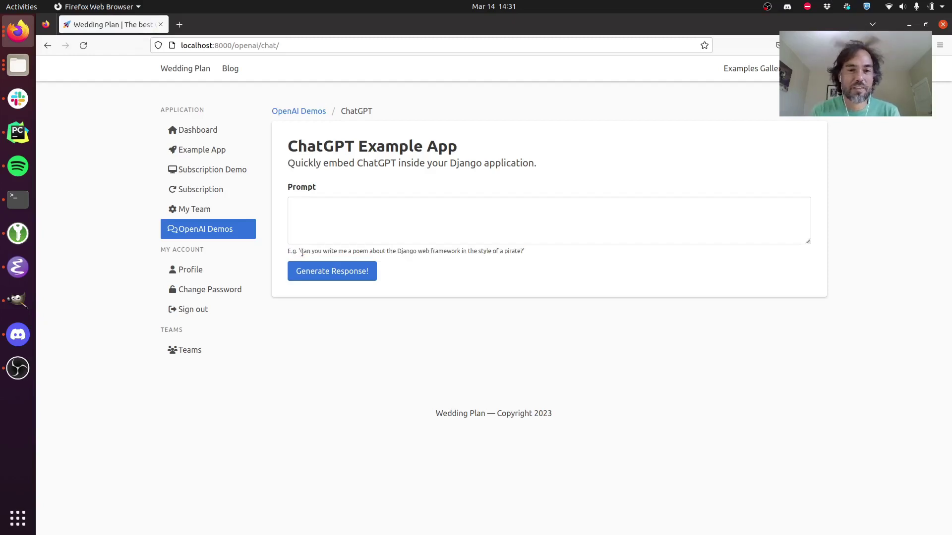
triple_click(301, 253)
click(301, 253)
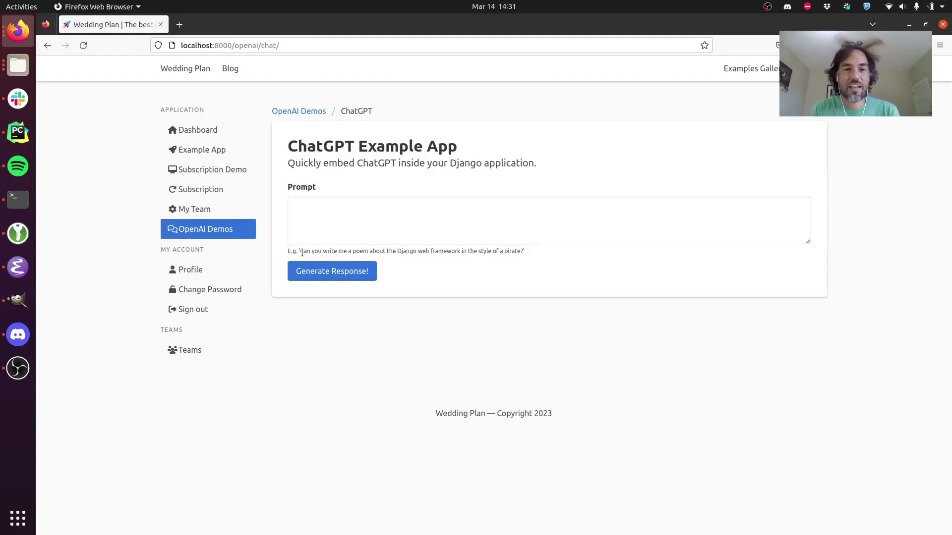
triple_click(301, 252)
key(ctrl+c)
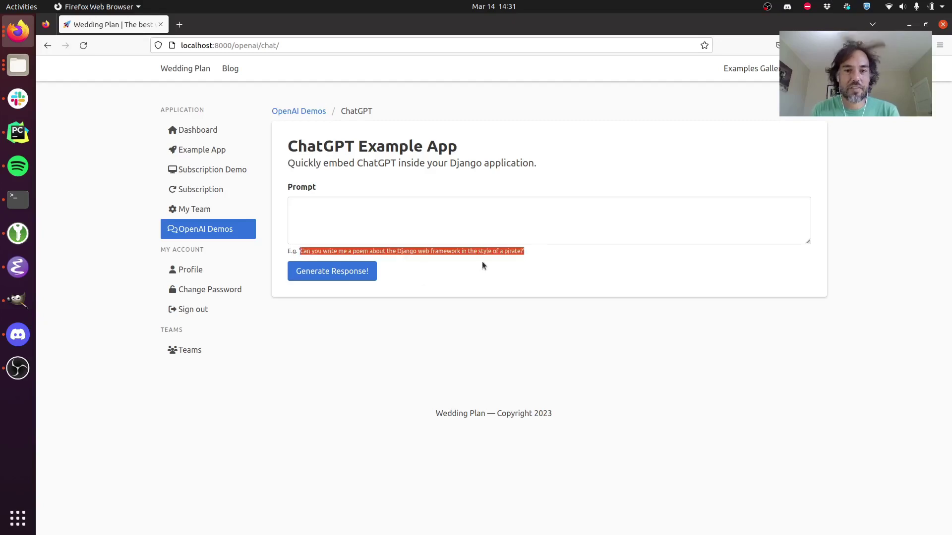
drag(482, 265, 524, 253)
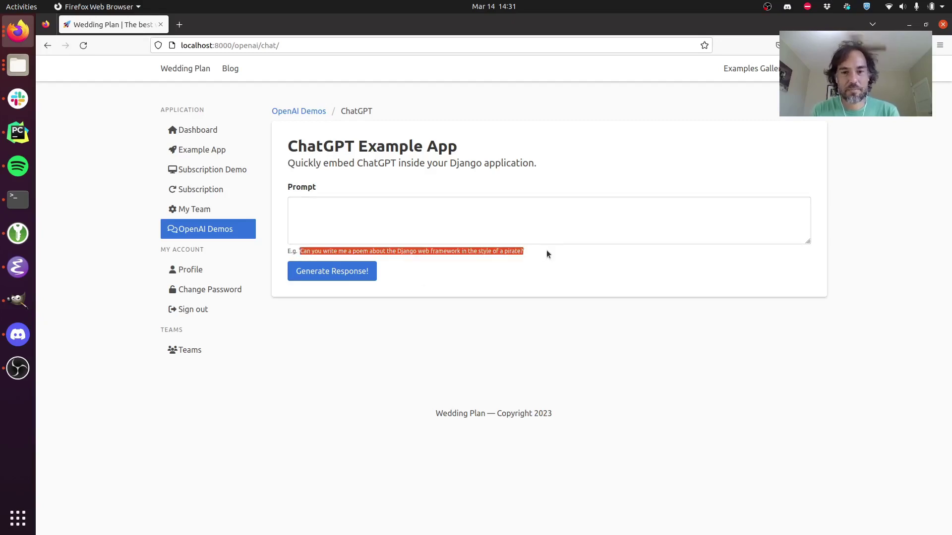
- Paste the pirate-poem question into the Prompt box and generate the response
click(484, 216)
key(ctrl+v)
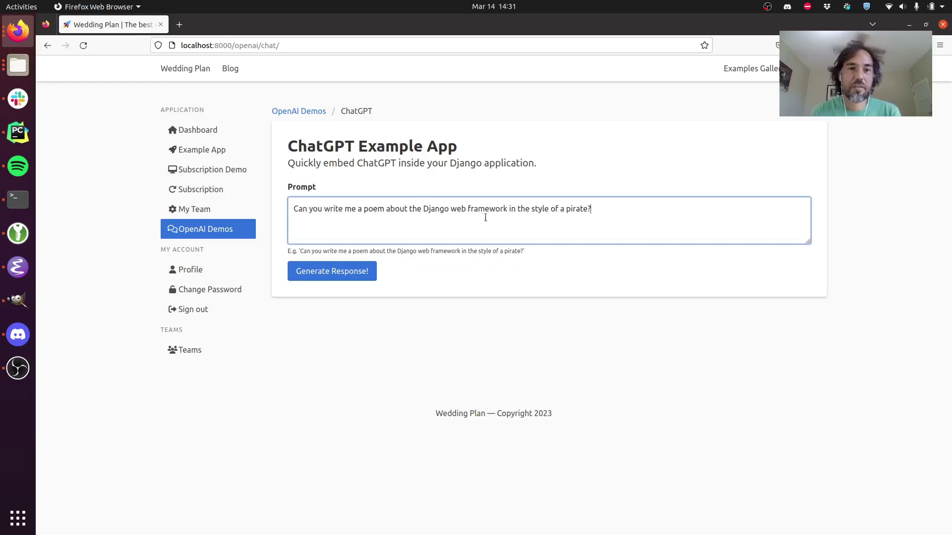
click(341, 277)
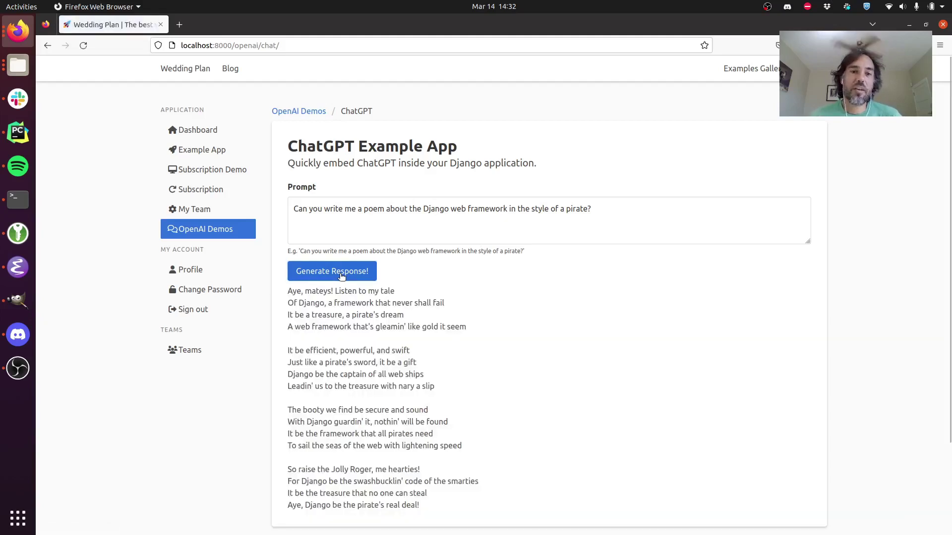
scroll(392, 275, down, 2)
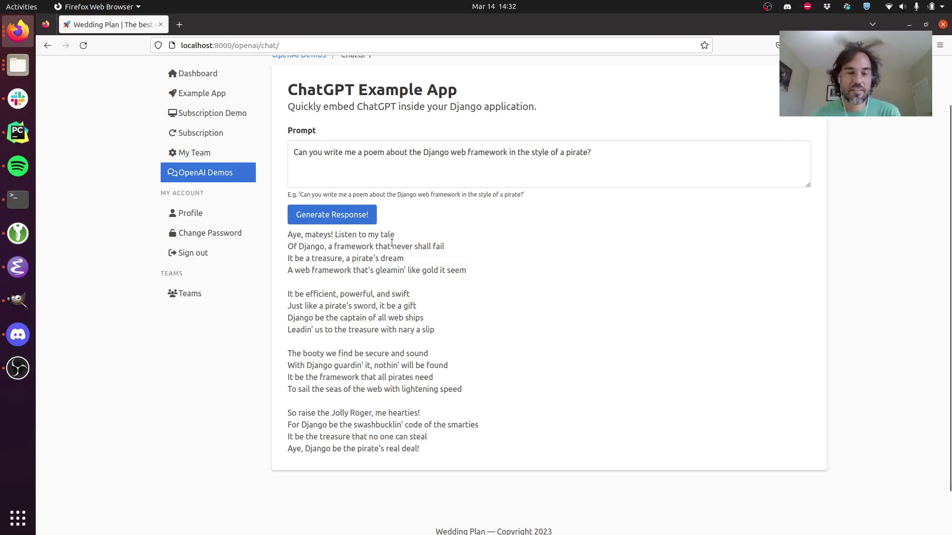
- Read the generated pirate poem, then return to the OpenAI demos list
double_click(392, 243)
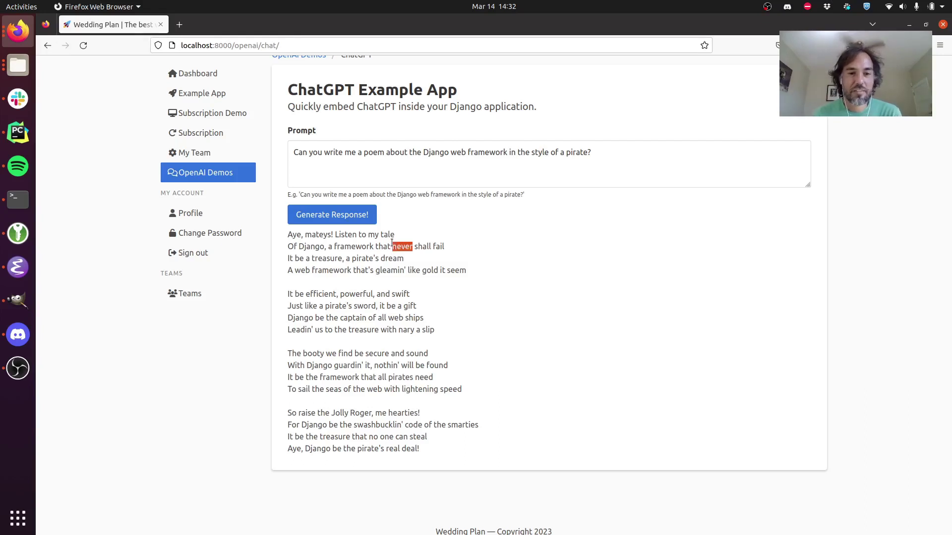
click(392, 244)
click(396, 245)
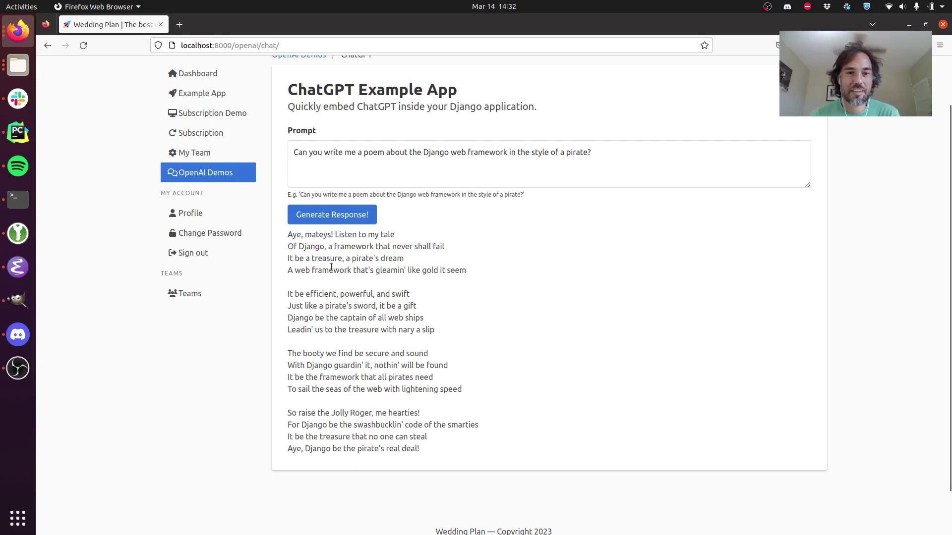
scroll(331, 268, down, 2)
scroll(307, 272, up, 3)
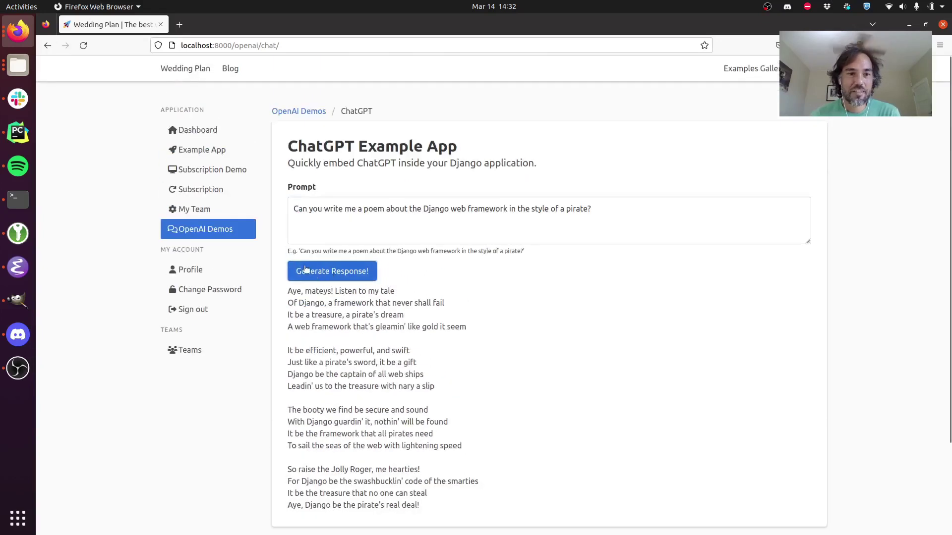
click(307, 114)
- Go to the DALL-E 2 Example App and copy the pegasus-in-space Tron example hint
click(591, 439)
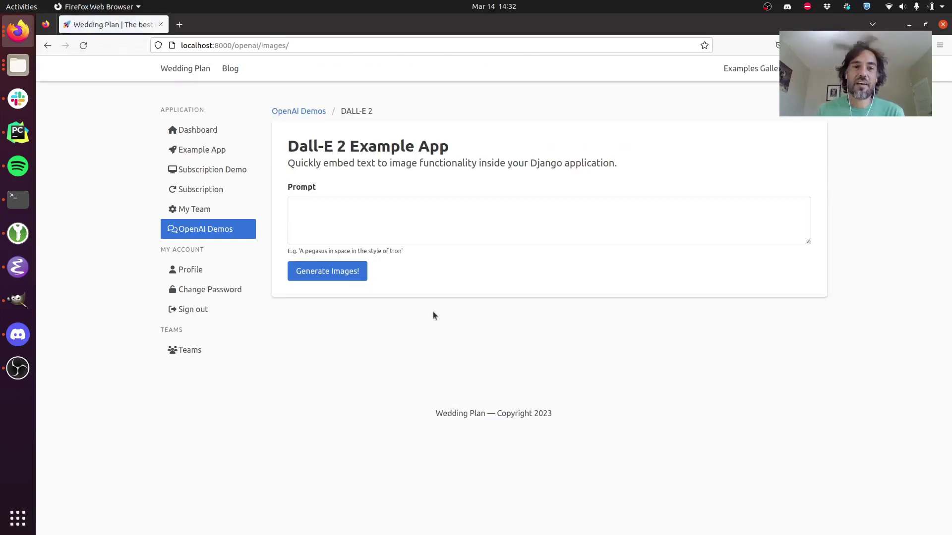
drag(300, 251, 402, 251)
key(ctrl+c)
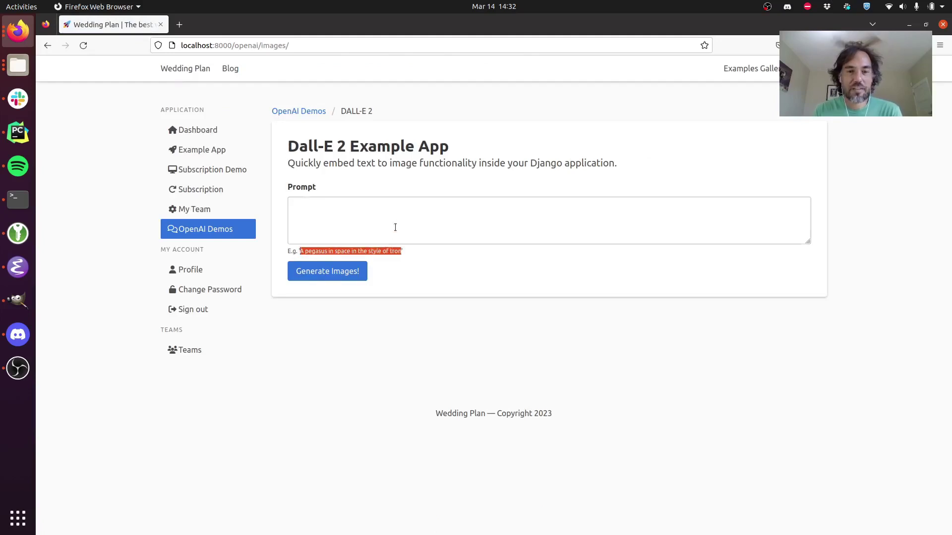
- Paste 'a pegasus in space in the style of tron' into the Prompt box and generate images
click(395, 224)
key(ctrl+v)
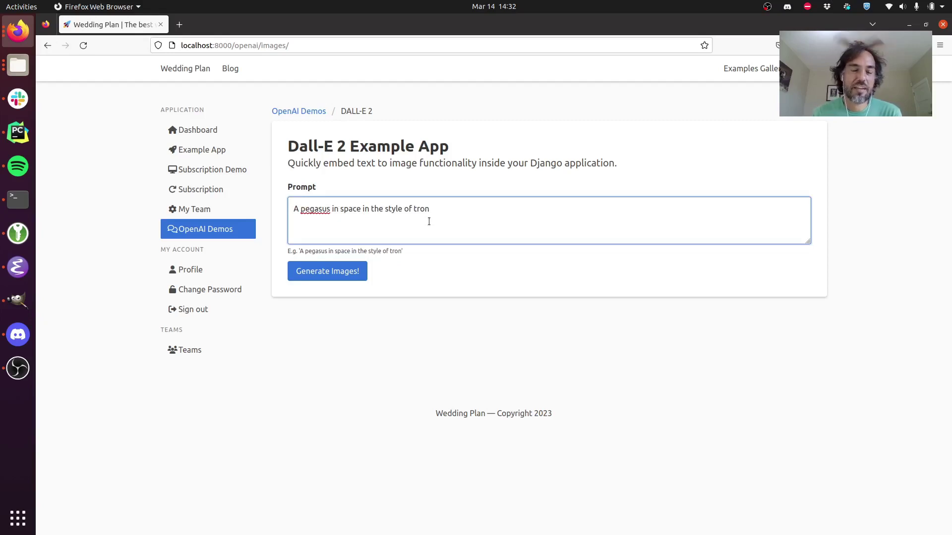
click(339, 272)
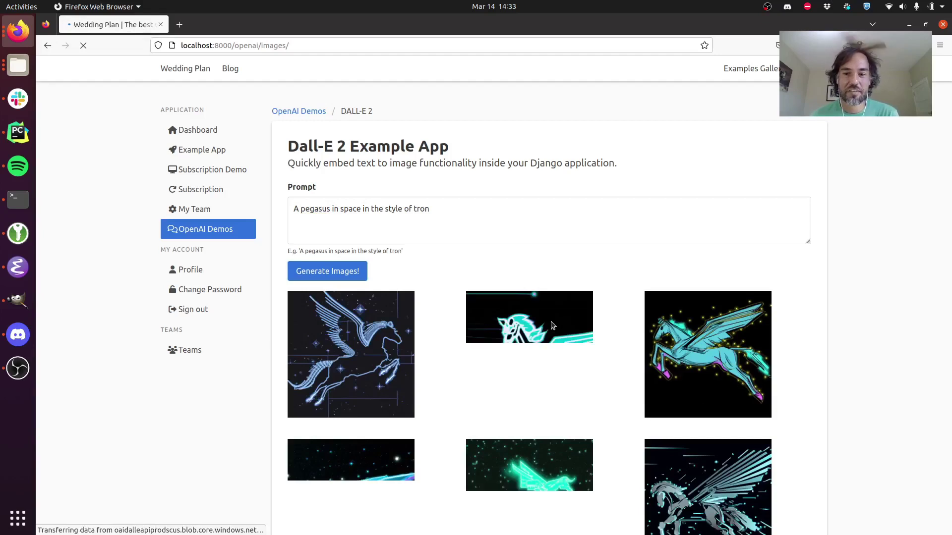
scroll(551, 325, down, 2)
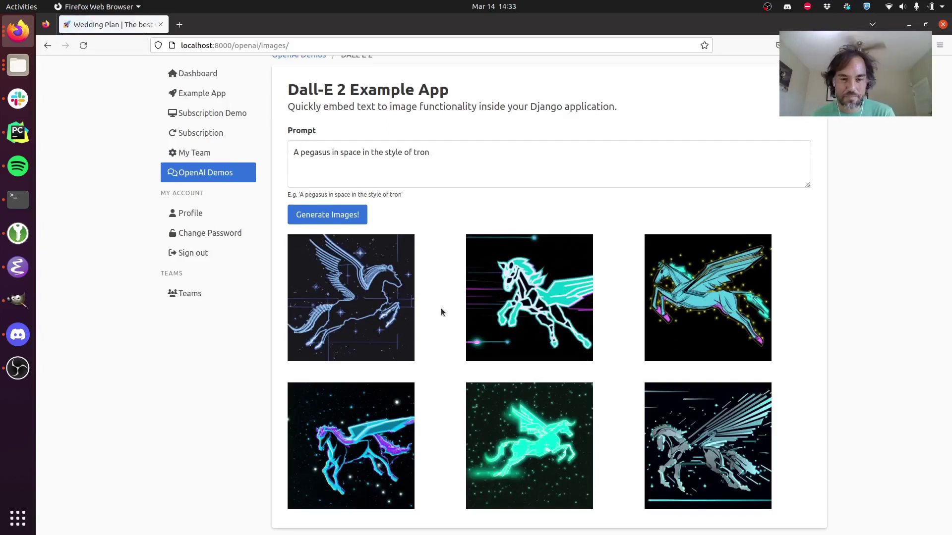
scroll(441, 312, down, 3)
scroll(441, 312, up, 3)
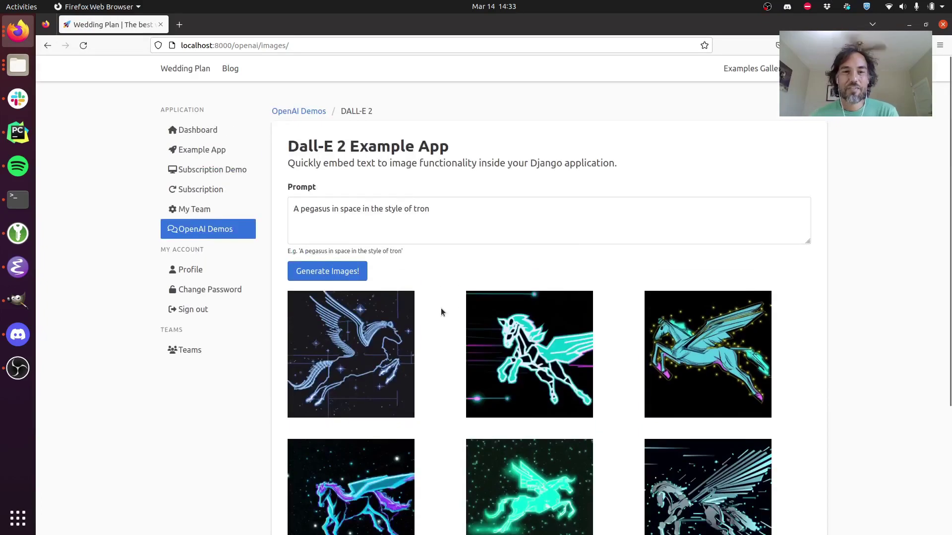
- Replace 'tron' with 'a superhero comic' in the prompt and generate images again
click(419, 200)
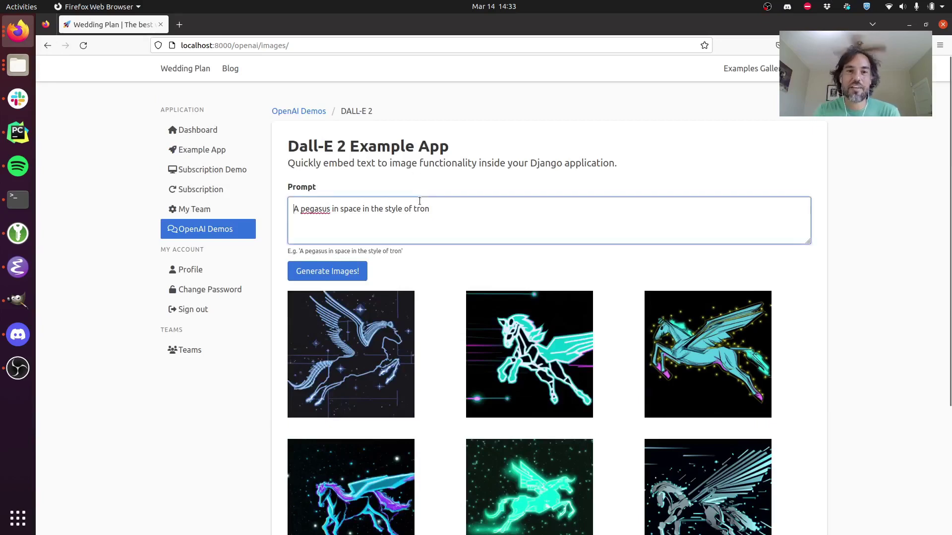
double_click(421, 208)
text(a )
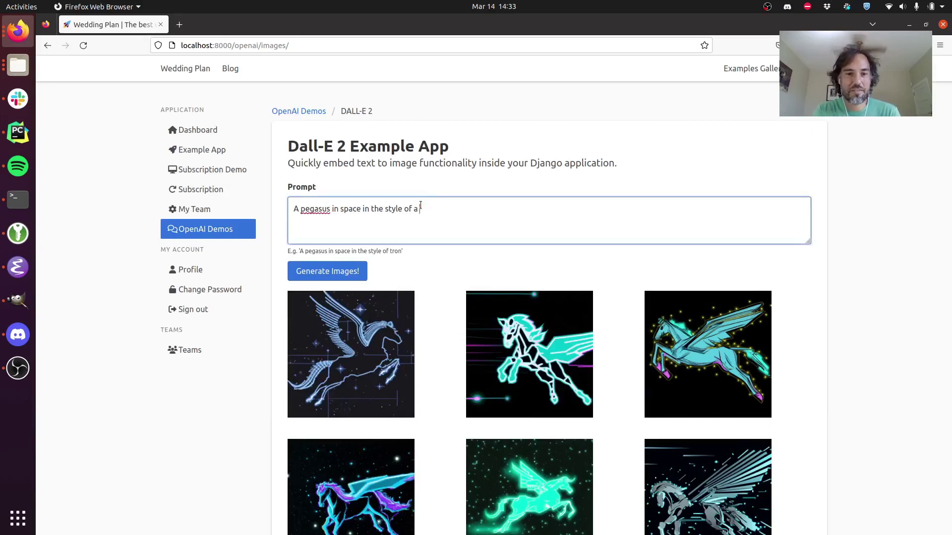
text(superhero comic)
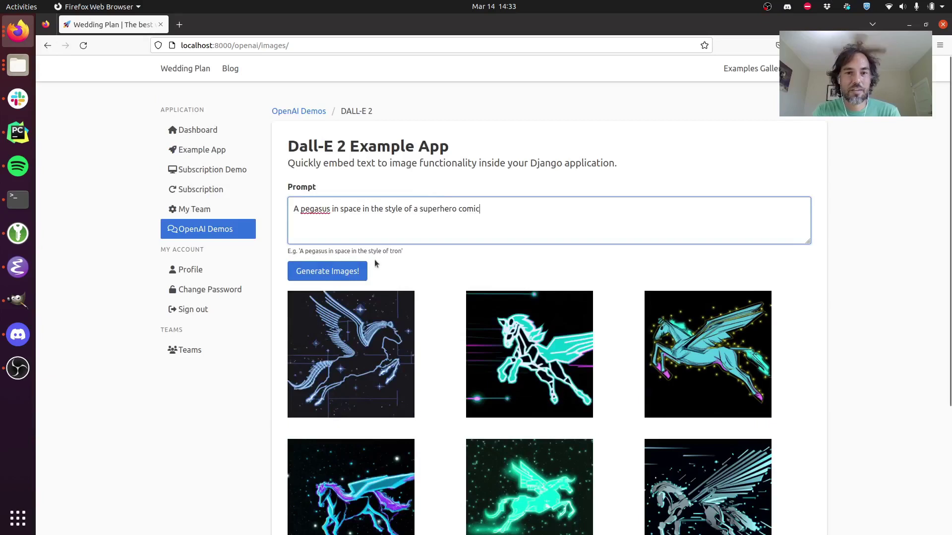
click(356, 274)
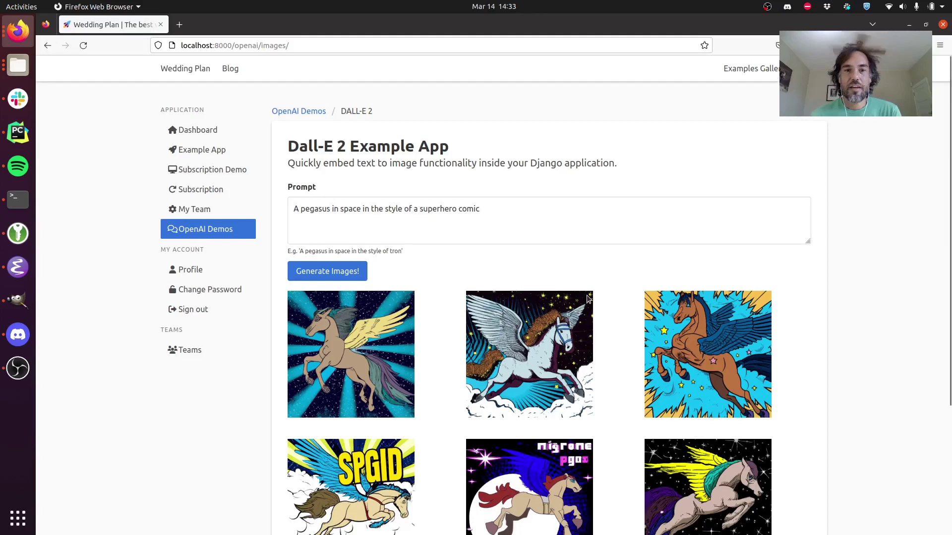
scroll(586, 297, down, 2)
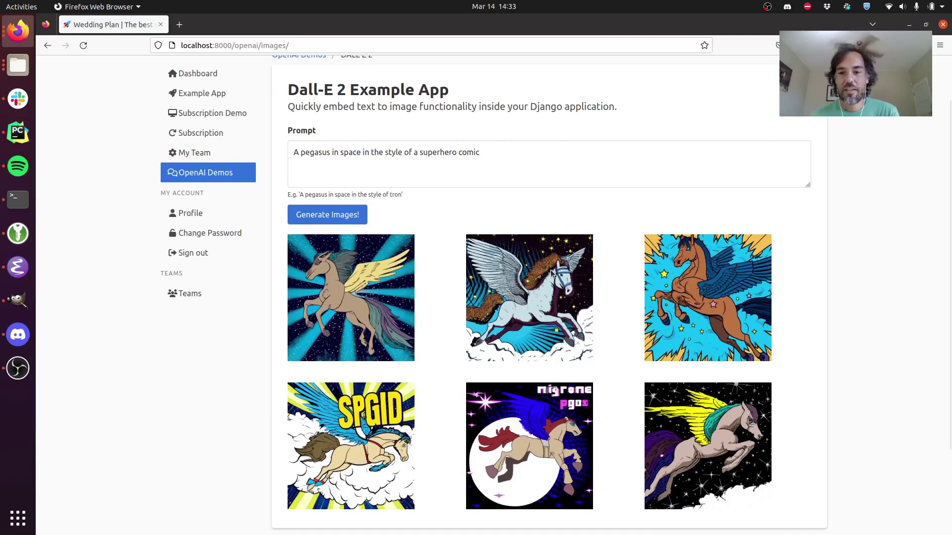
scroll(551, 273, up, 2)
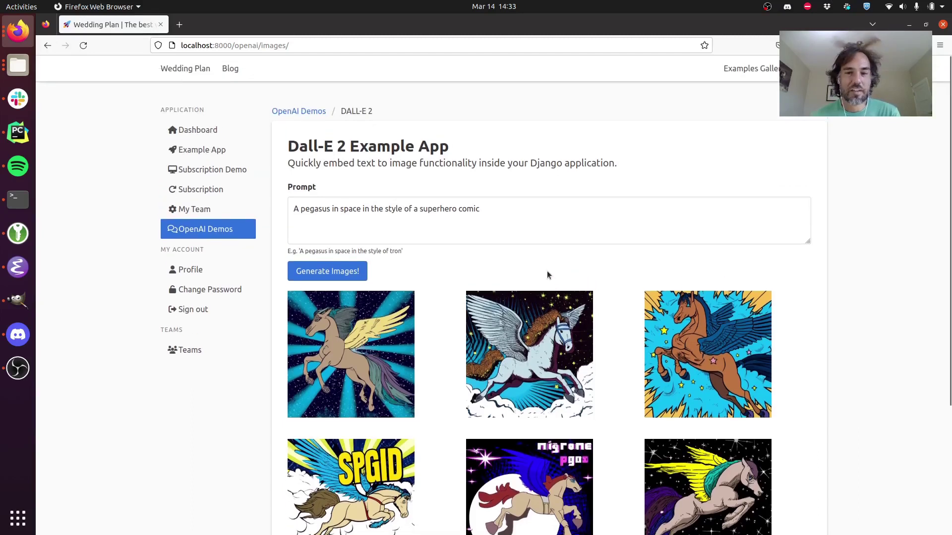
scroll(546, 270, down, 2)
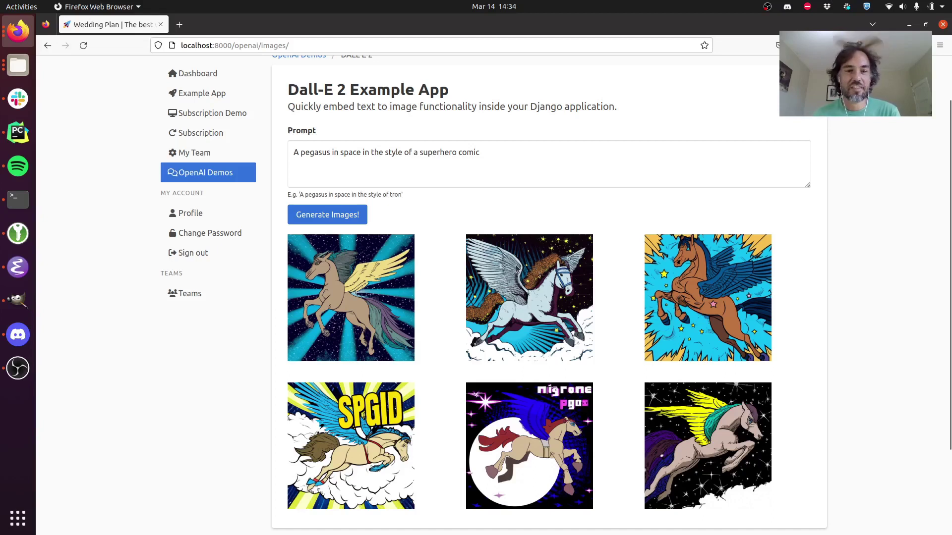
scroll(515, 270, up, 2)
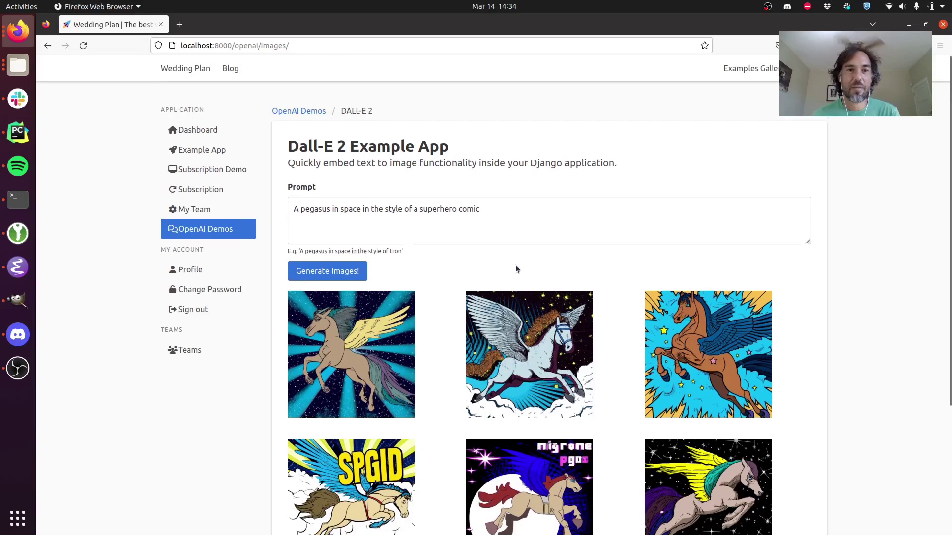